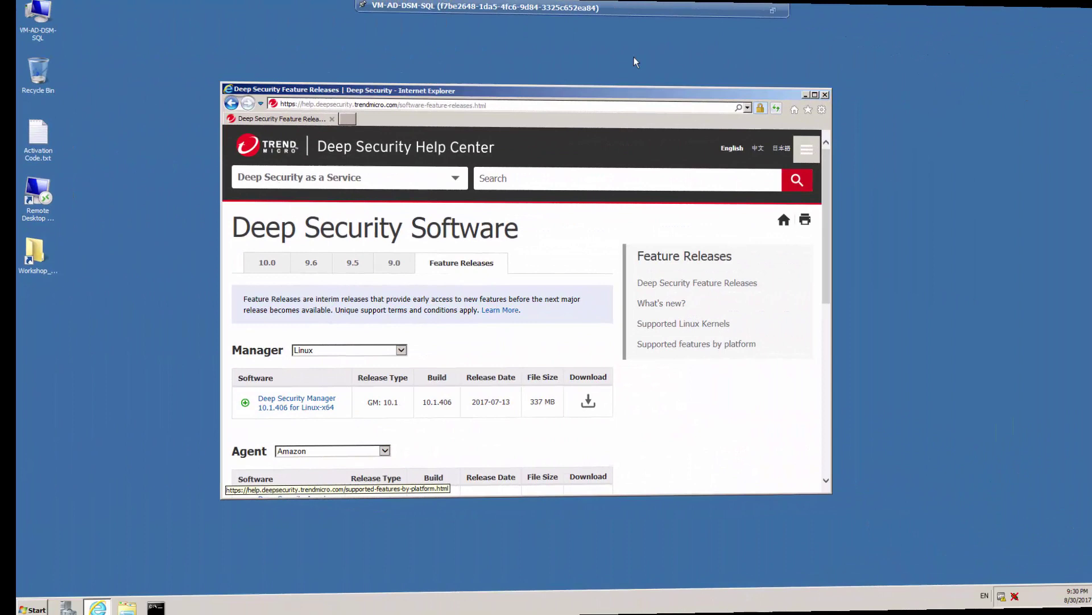
Step: Switch the Manager list to Windows and download Deep Security Manager 10.1.406 for Windows-x64
{"action": "left_click", "coordinate": [374, 350]}
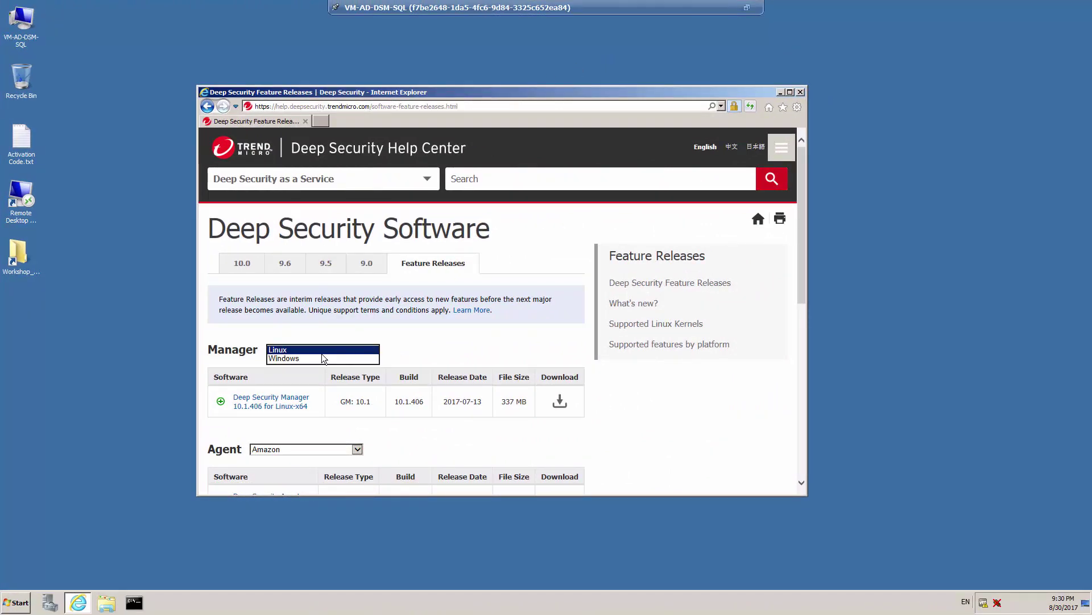
{"action": "left_click", "coordinate": [299, 358]}
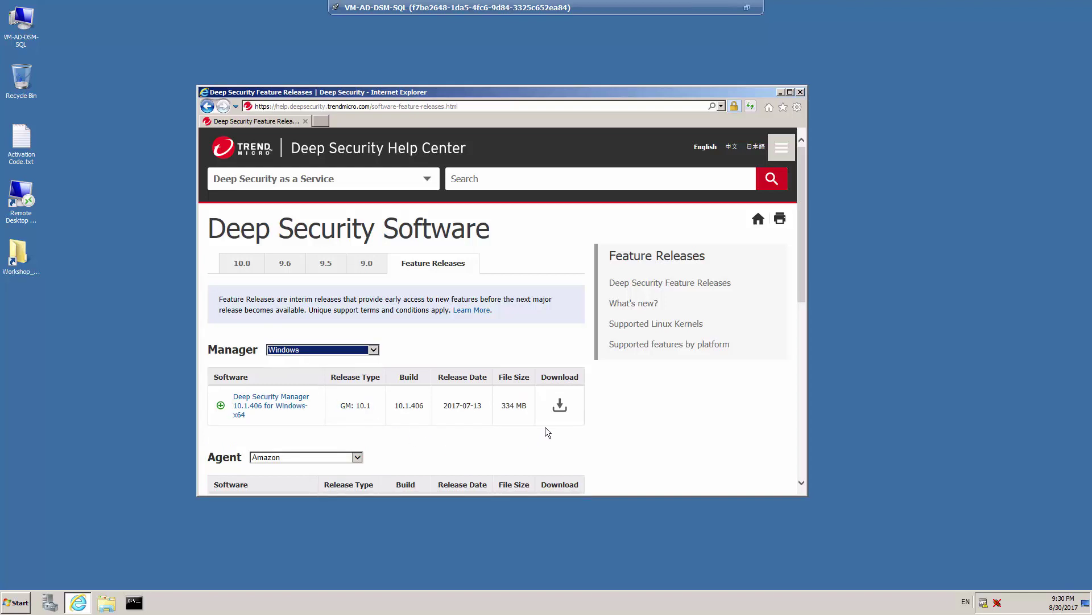
{"action": "left_click", "coordinate": [560, 404]}
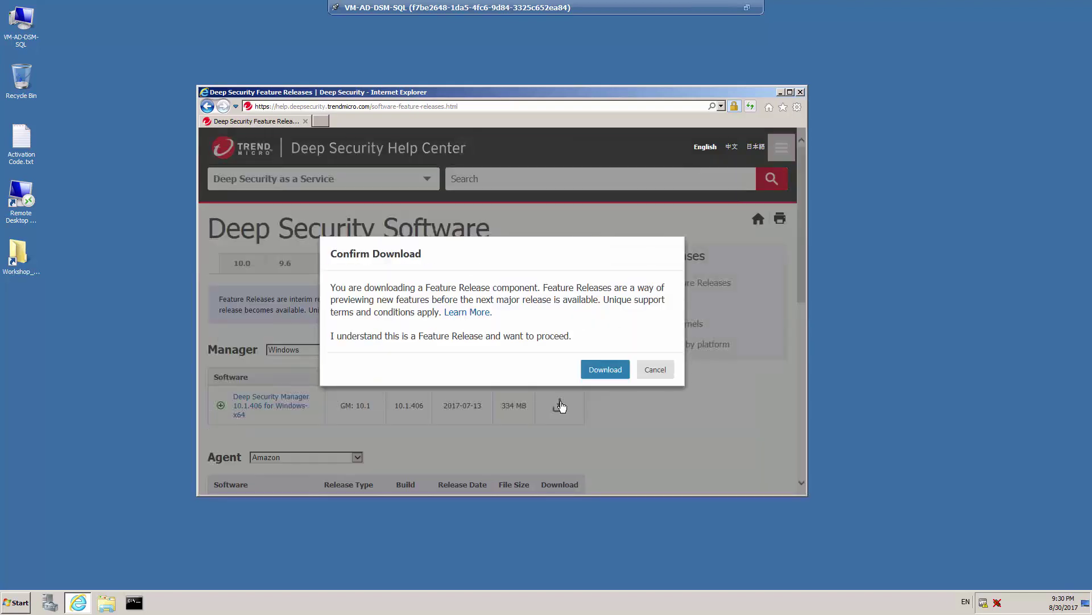
Step: Confirm the download and save Manager-Windows-10.1.406.x64.exe to the Desktop folder
{"action": "left_click", "coordinate": [607, 371]}
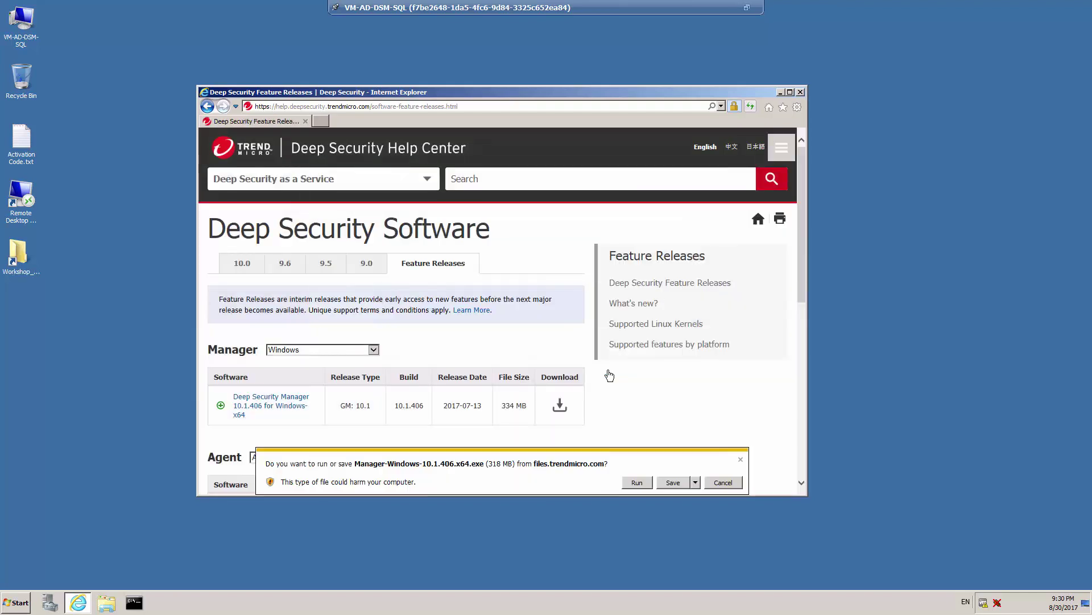
{"action": "left_click", "coordinate": [696, 482]}
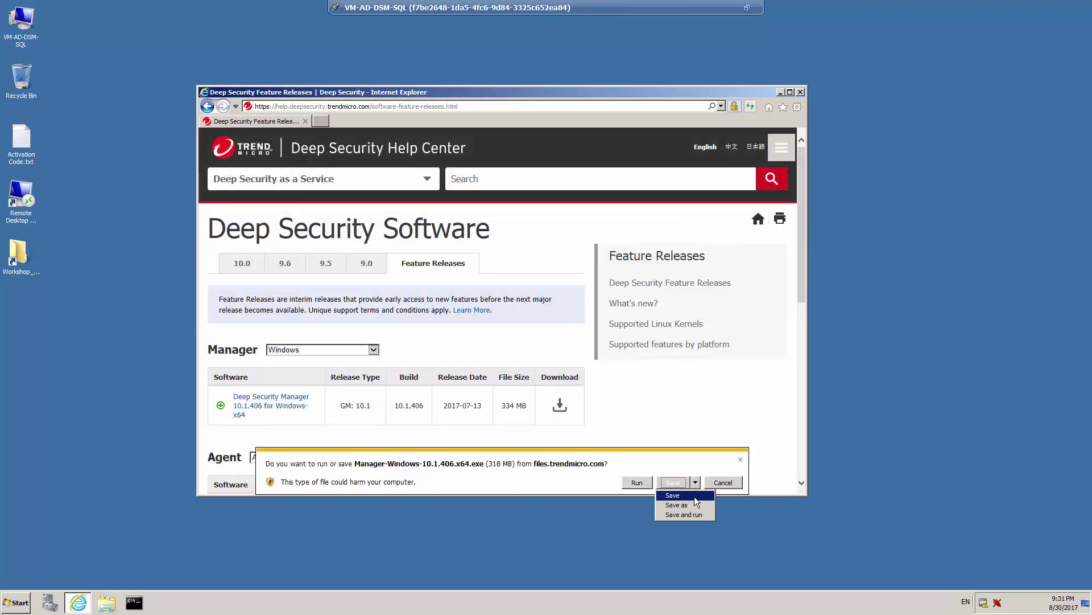
{"action": "left_click", "coordinate": [691, 506]}
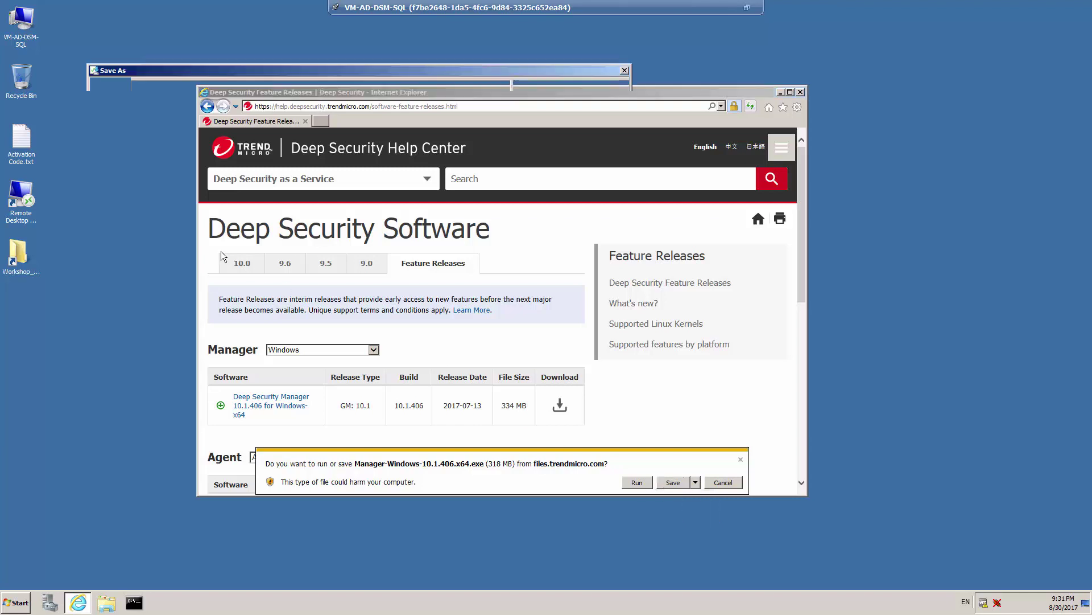
{"action": "left_click", "coordinate": [128, 136]}
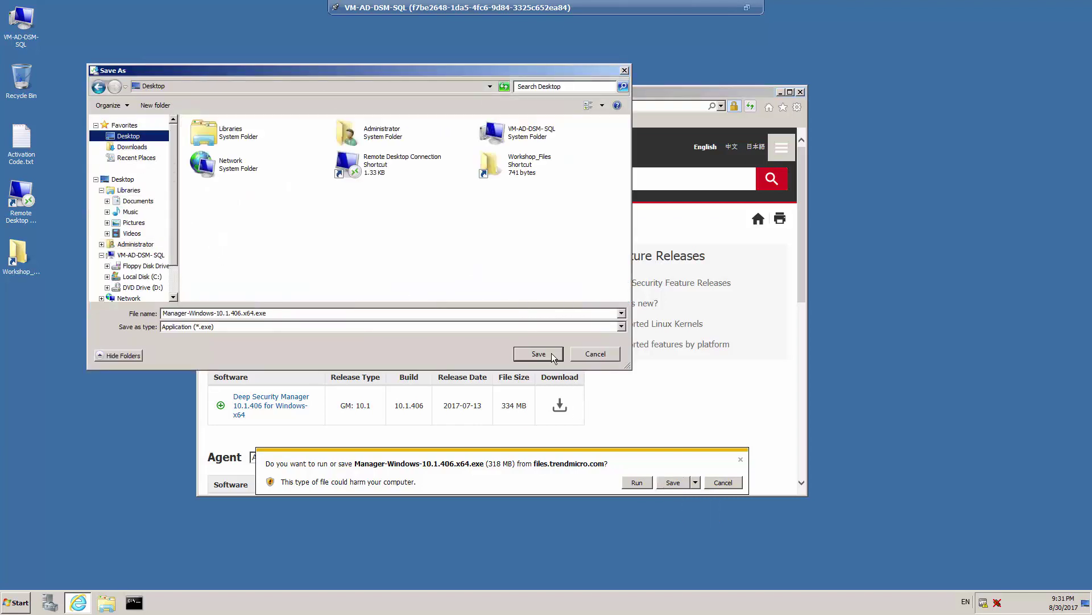
{"action": "left_click", "coordinate": [549, 355]}
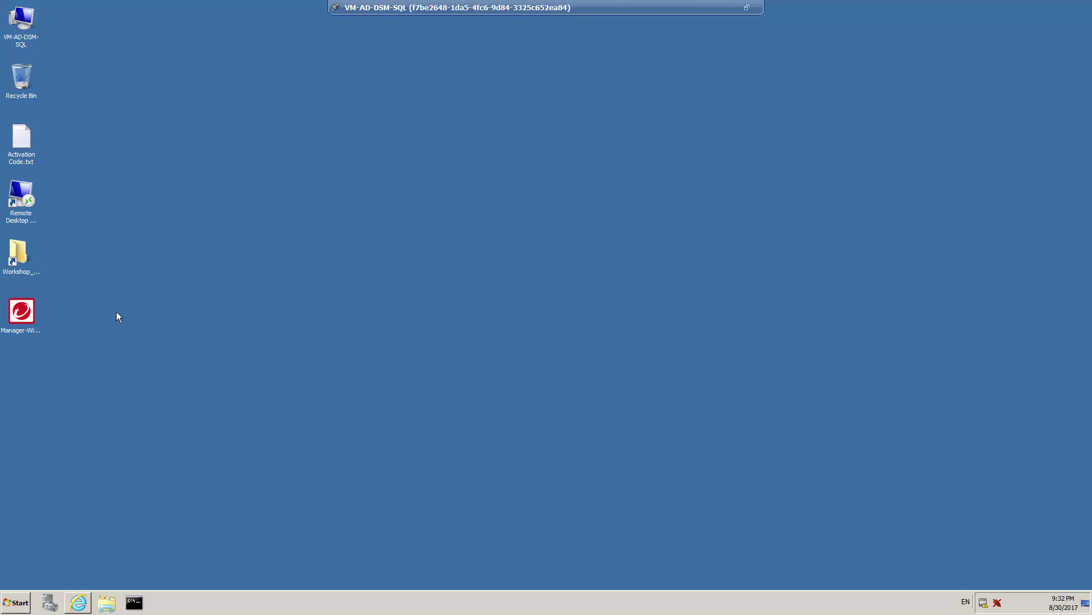
Step: Run the Manager-Windows-10.1.406.x64.exe installer from the desktop, allowing it past the security warning
{"action": "left_click", "coordinate": [25, 314]}
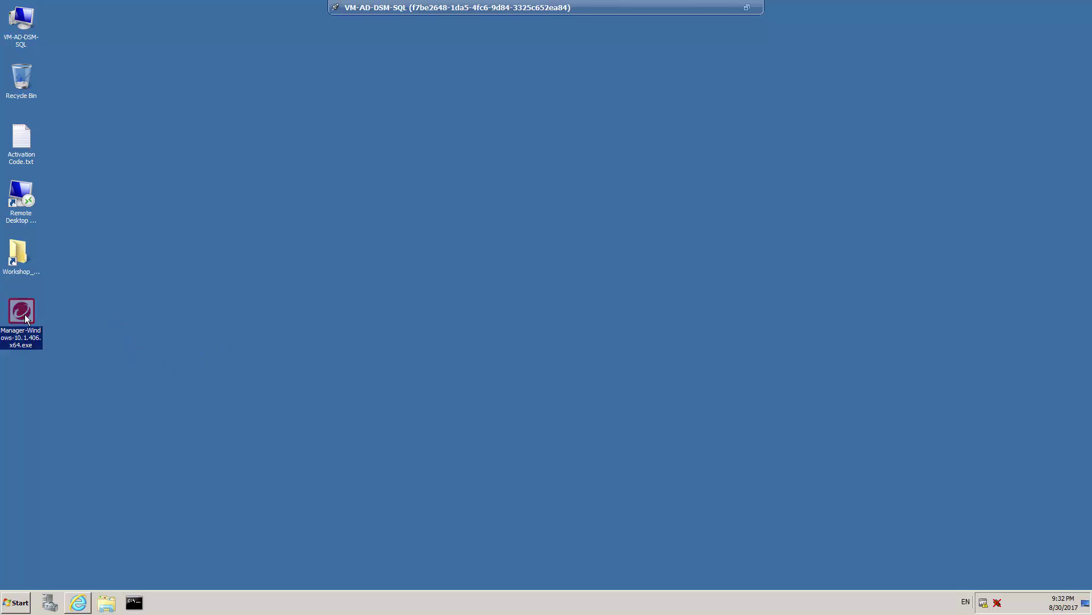
{"action": "double_click", "coordinate": [25, 315]}
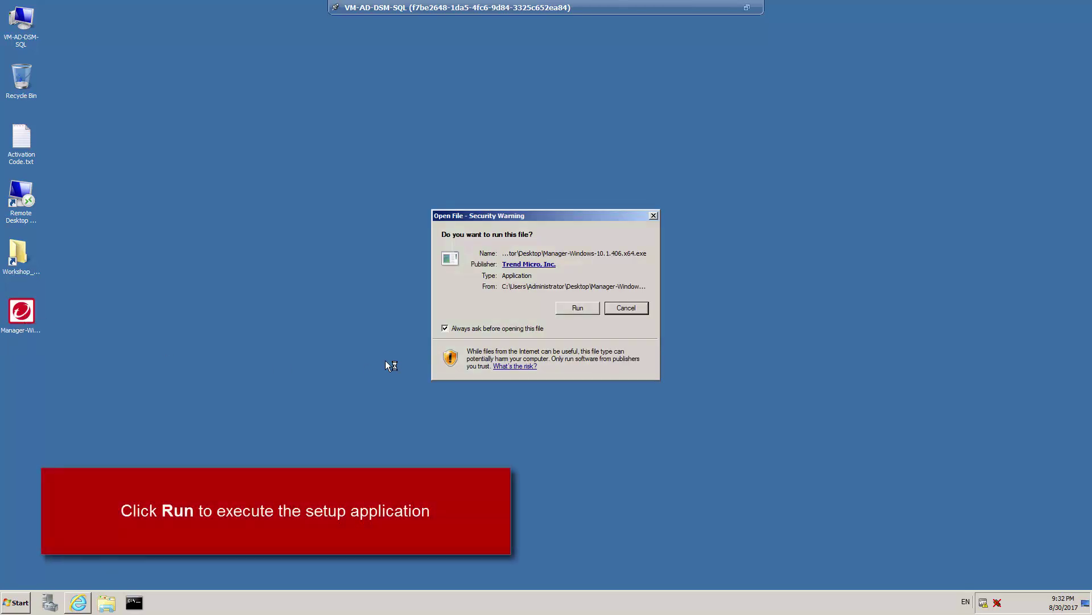
{"action": "left_click", "coordinate": [586, 309]}
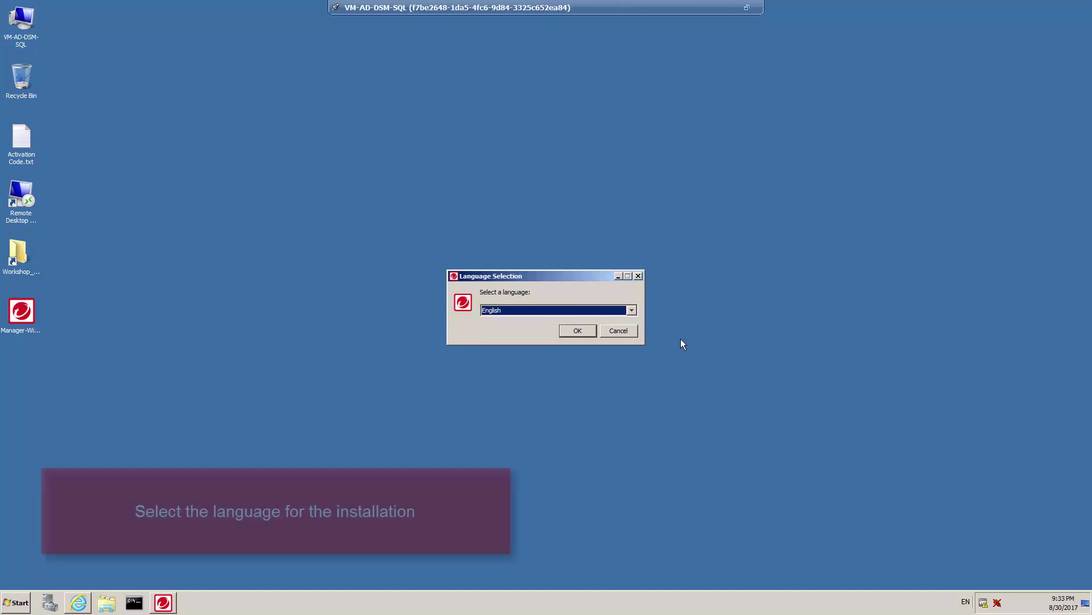
Step: Choose English, pass the Welcome page, and accept the Trend Micro license terms
{"action": "left_click", "coordinate": [583, 332]}
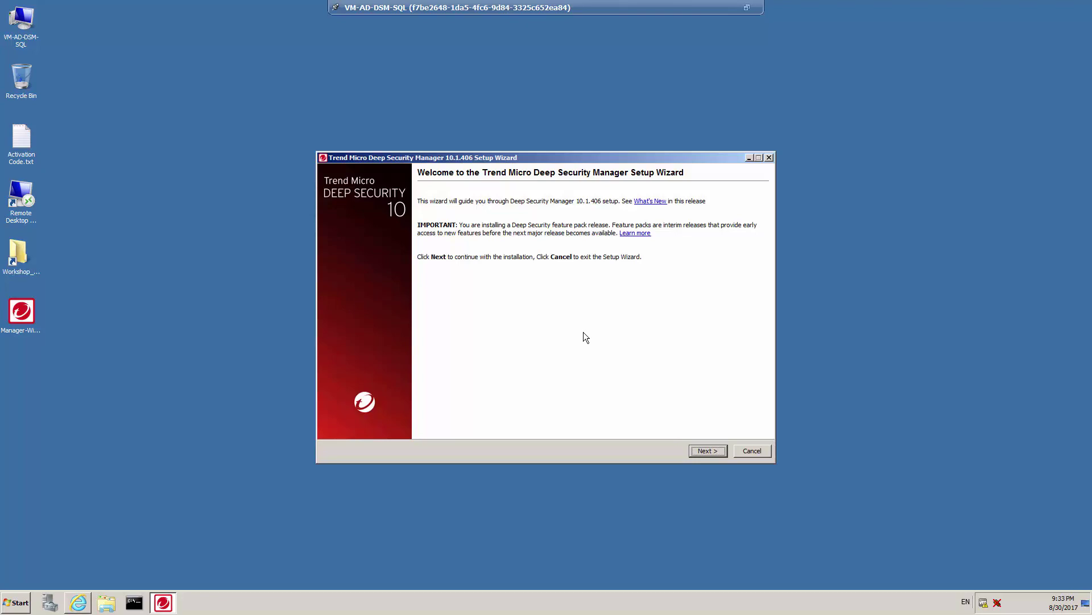
{"action": "left_click", "coordinate": [708, 451]}
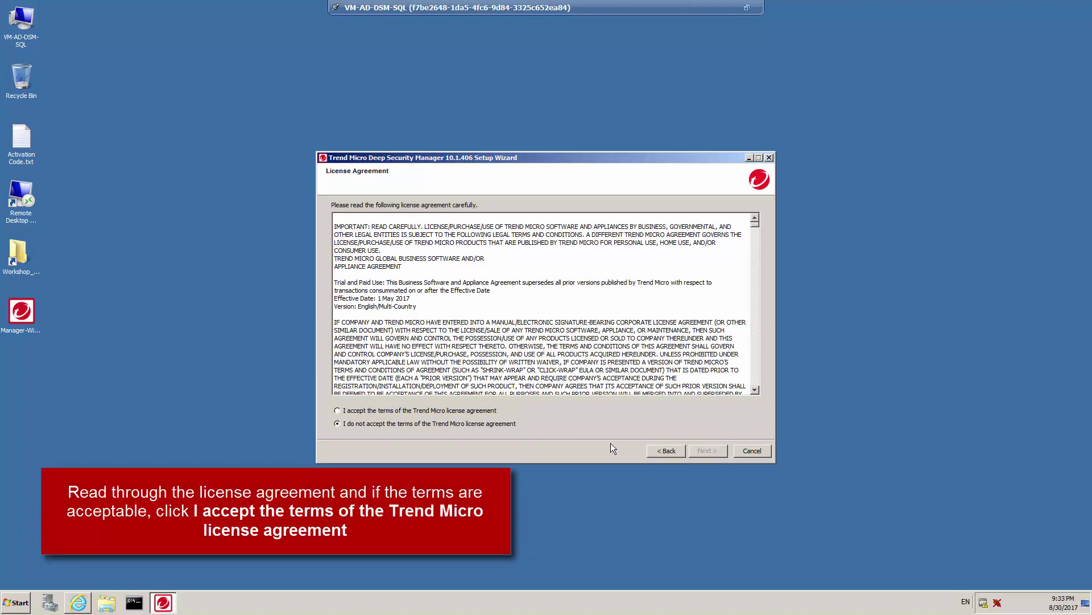
{"action": "left_click", "coordinate": [337, 411]}
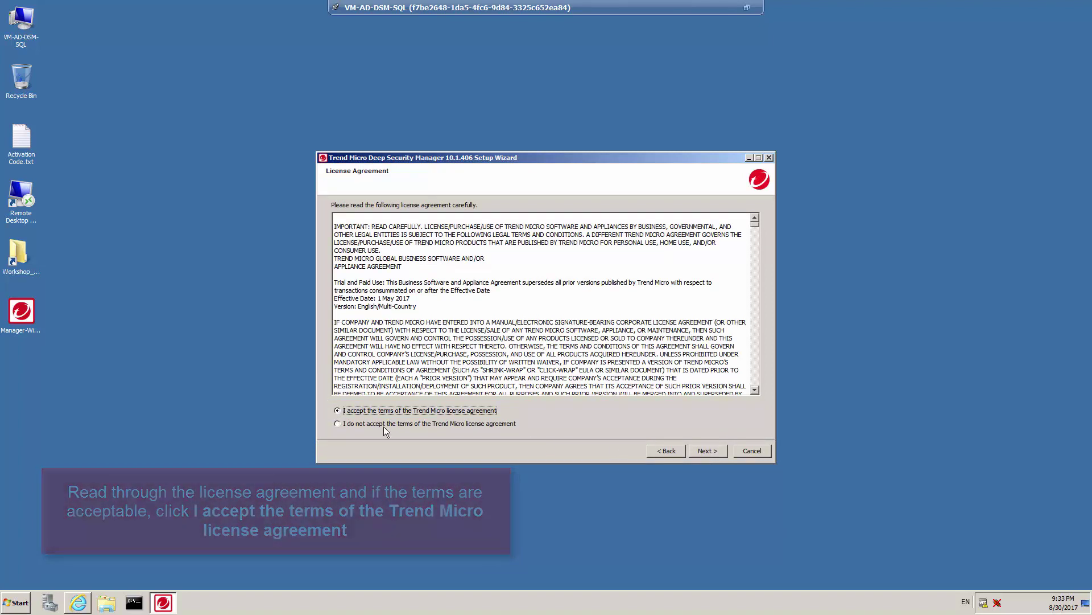
{"action": "left_click", "coordinate": [708, 451]}
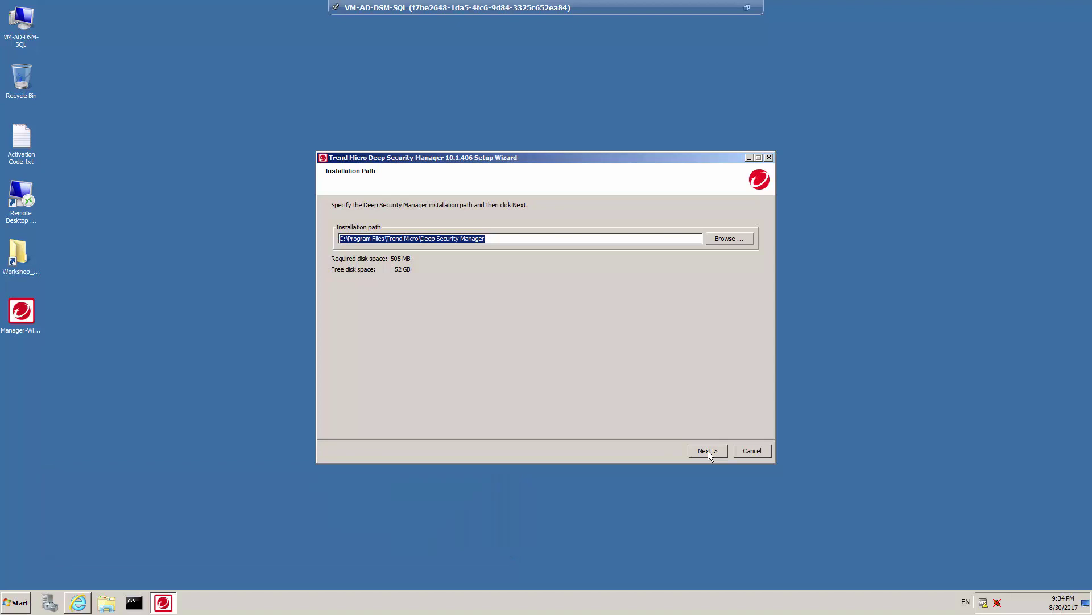
Step: Keep the default installation path and enter the SQL Server database credentials for dsm
{"action": "left_click", "coordinate": [708, 450]}
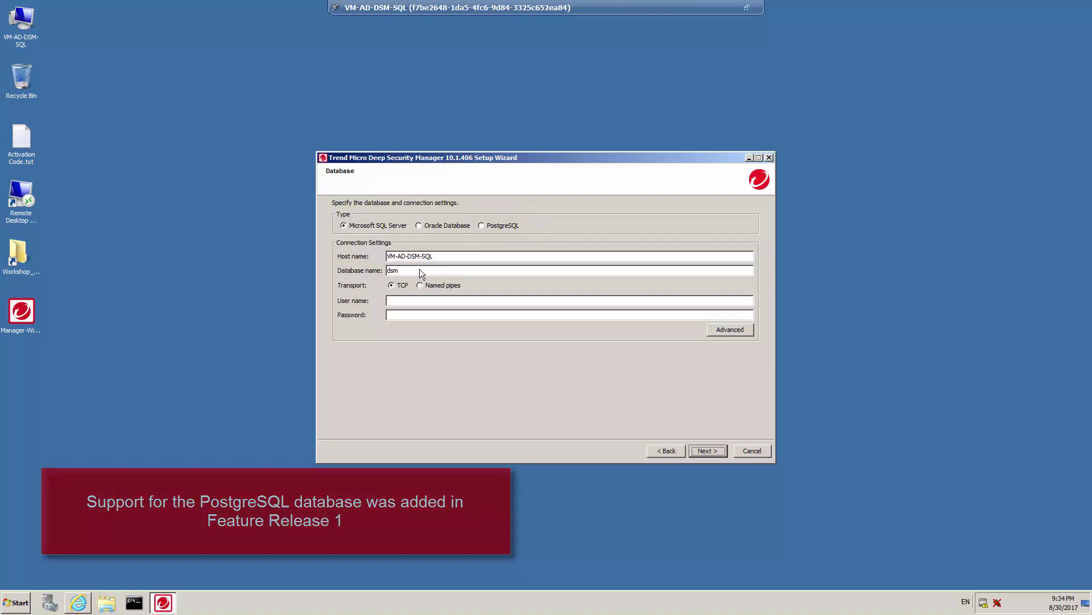
{"action": "left_click", "coordinate": [407, 299]}
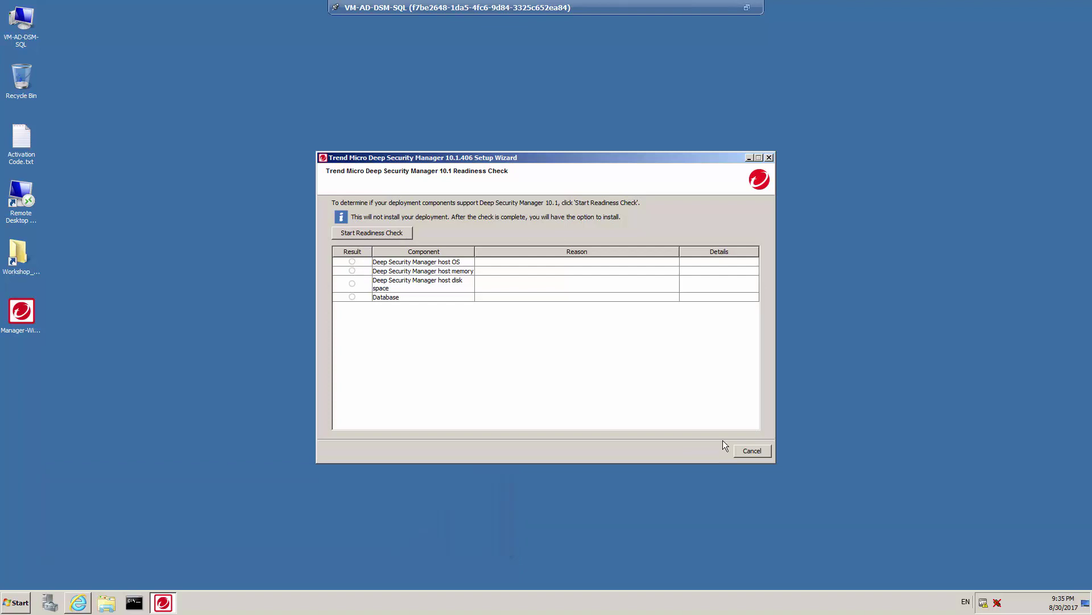
Step: Run the readiness check, then start installing Deep Security Manager
{"action": "left_click", "coordinate": [375, 235]}
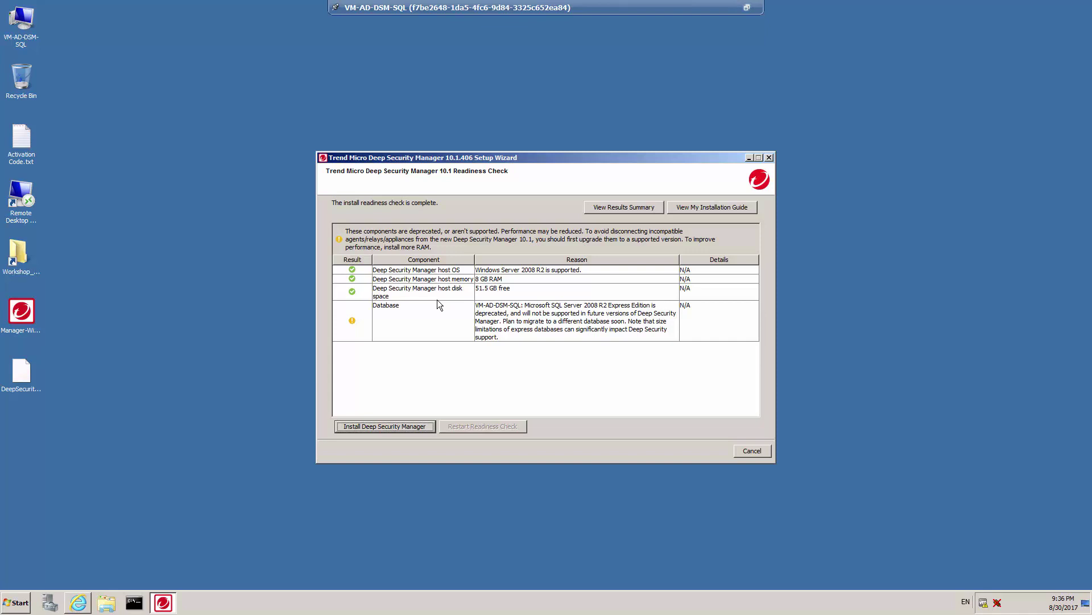
{"action": "left_click", "coordinate": [387, 425]}
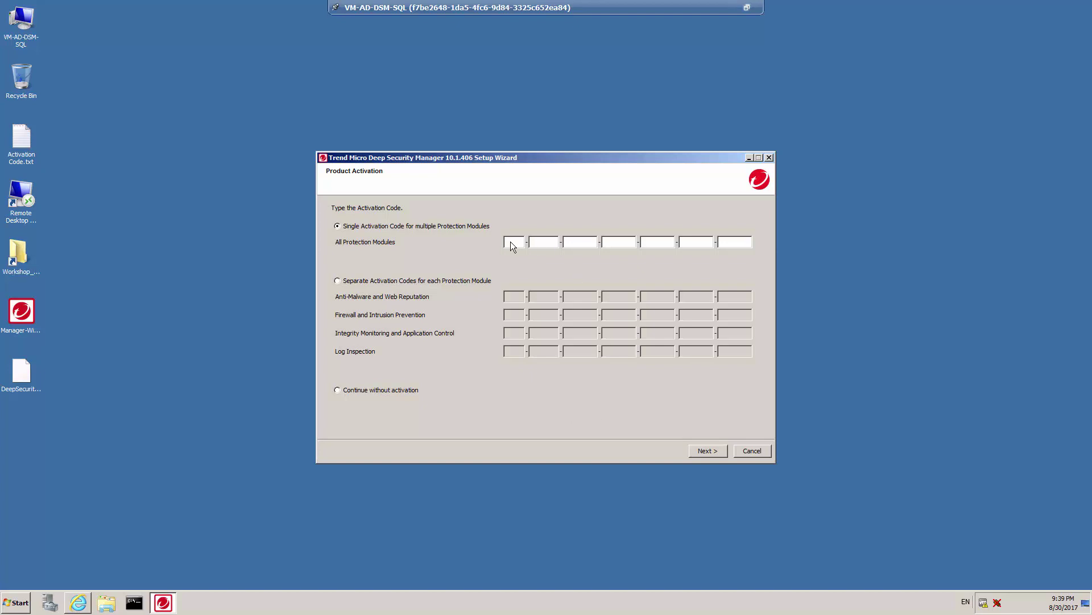
Step: Paste the all-modules activation code and keep the default manager address with ports 4119 and 4120
{"action": "type", "text": "XX-XXXX-XXXXX-XXXXX-XXXXX-XXXXX-XXXXX"}
{"action": "left_click", "coordinate": [708, 450]}
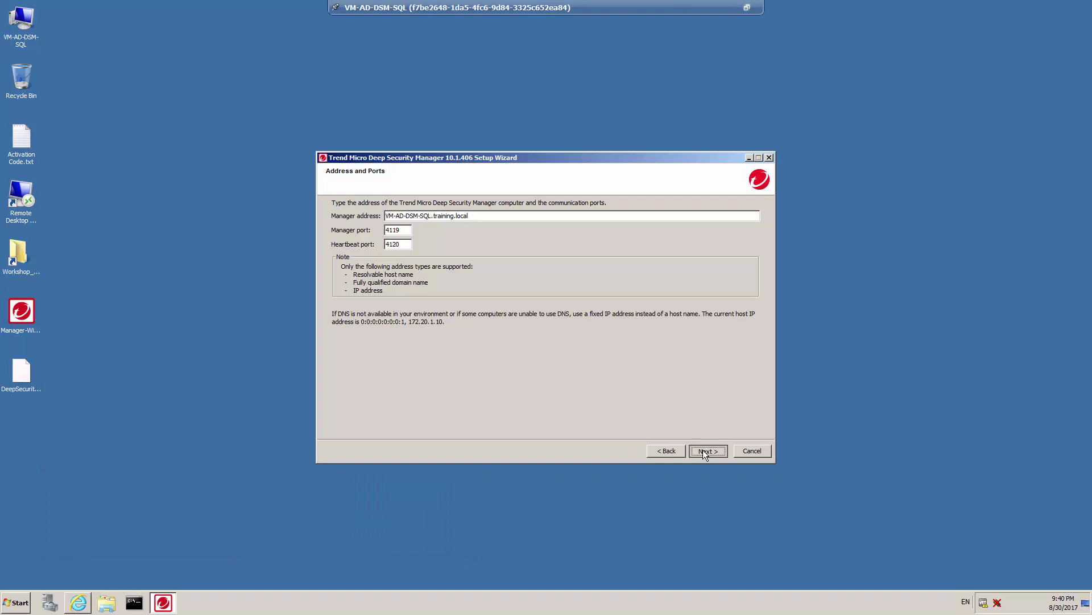
{"action": "left_click", "coordinate": [703, 453]}
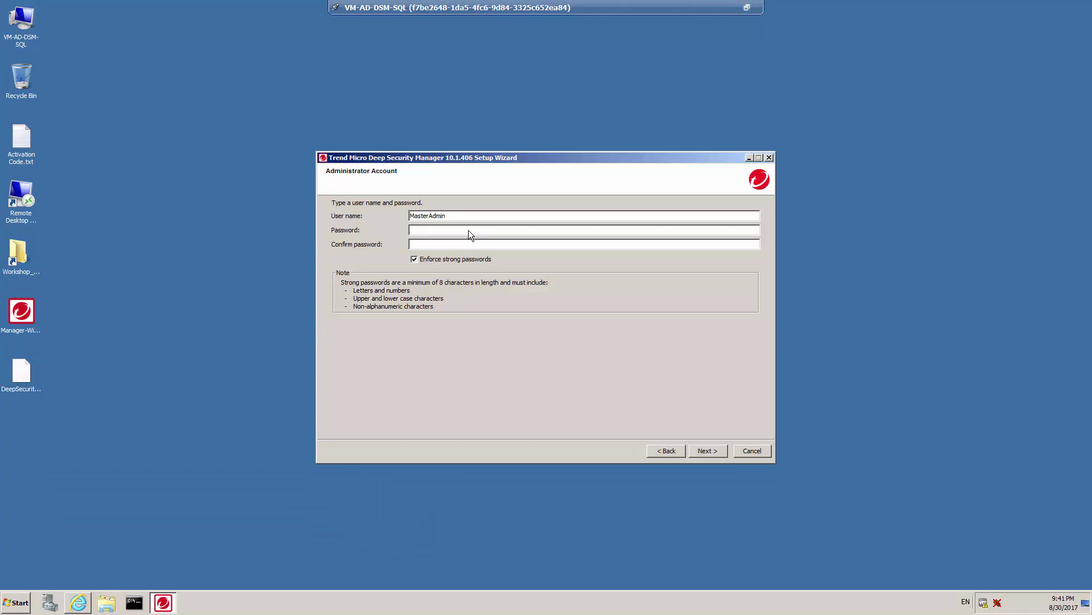
Step: Enter the MasterAdmin account password and move to the strong-password enforcement option
{"action": "type", "text": "*****************"}
{"action": "key", "text": "Tab"}
Step: Confirm the administrator account and keep the scheduled task for security update checks
{"action": "left_click", "coordinate": [705, 450]}
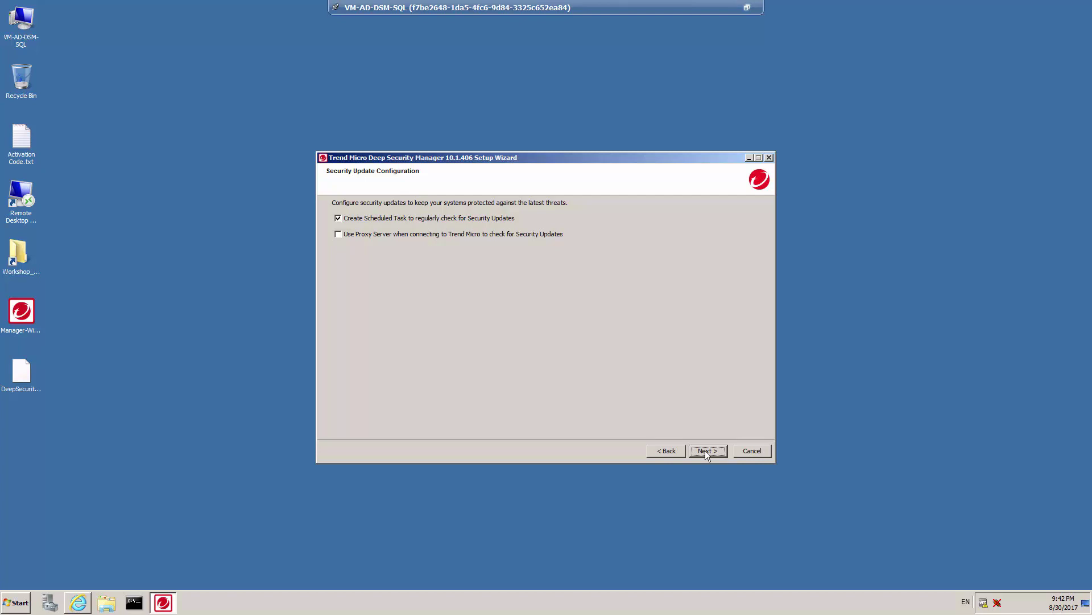
{"action": "left_click", "coordinate": [706, 450]}
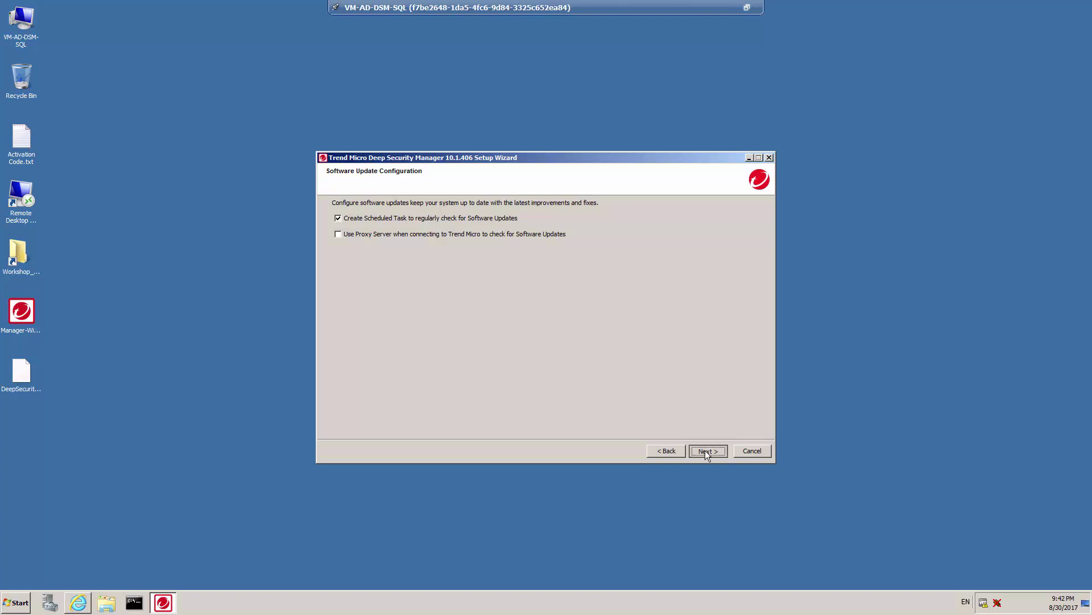
Step: Keep scheduled software update checks and the Install Relay-enabled Agent option checked
{"action": "left_click", "coordinate": [705, 450]}
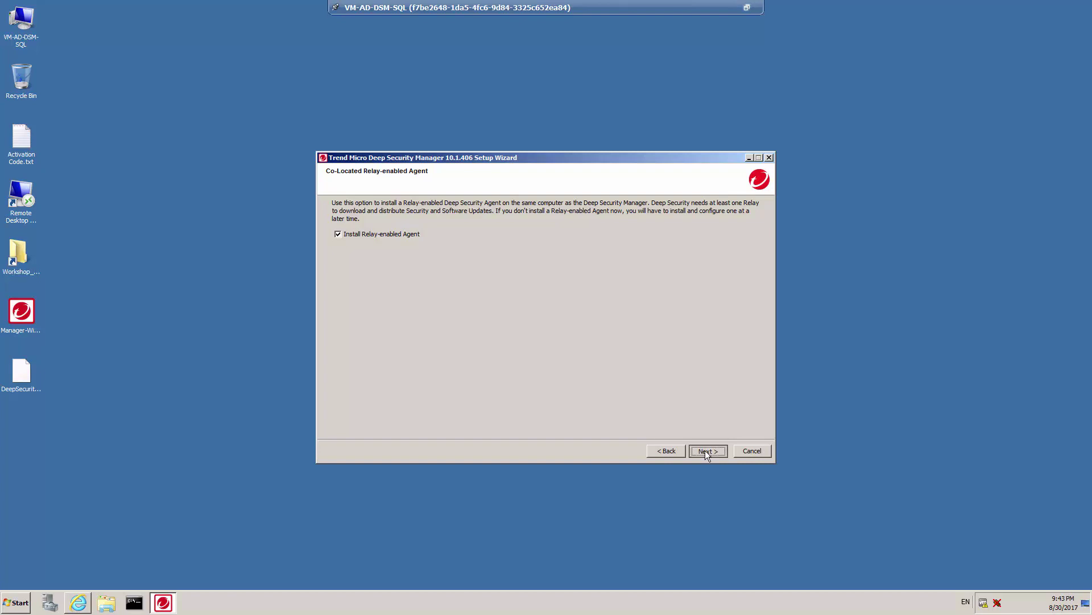
{"action": "left_click", "coordinate": [706, 449]}
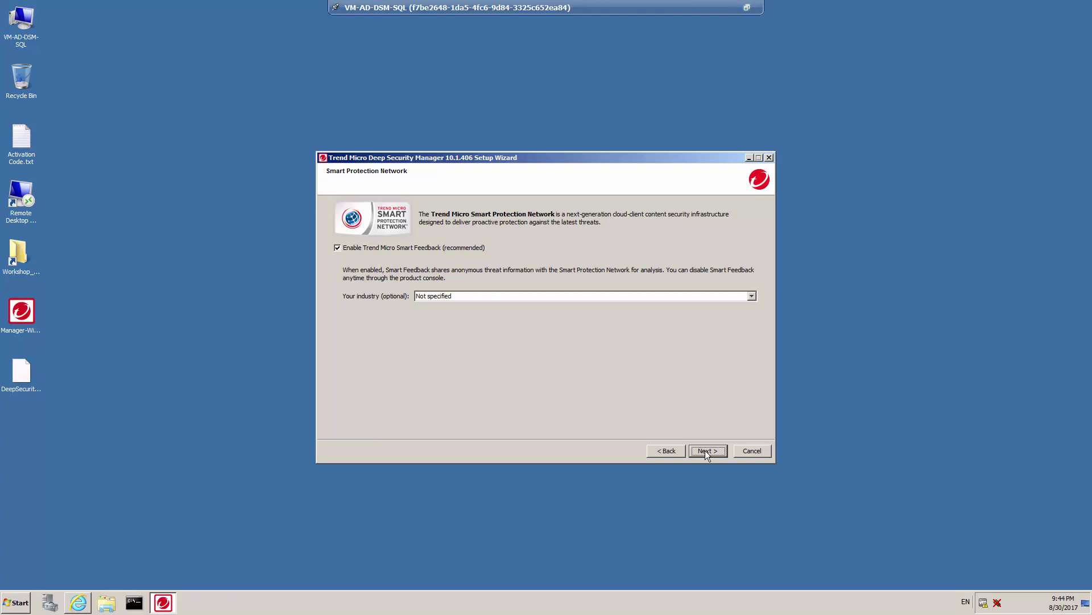
Step: Choose Banking as the industry and install Deep Security Manager after reviewing the summary
{"action": "left_click", "coordinate": [752, 297]}
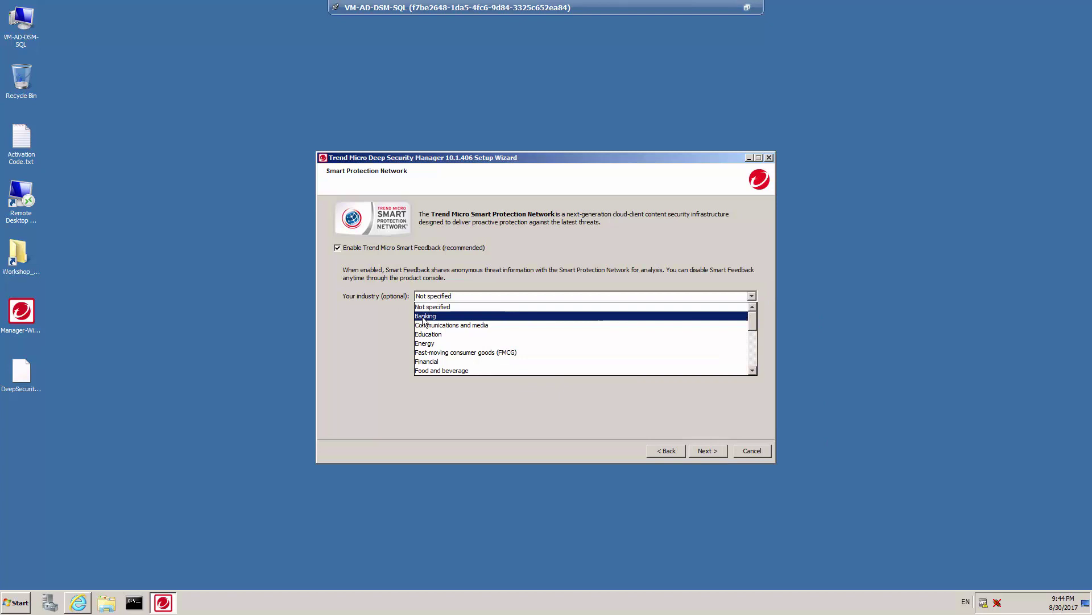
{"action": "left_click", "coordinate": [484, 317]}
{"action": "left_click", "coordinate": [708, 450]}
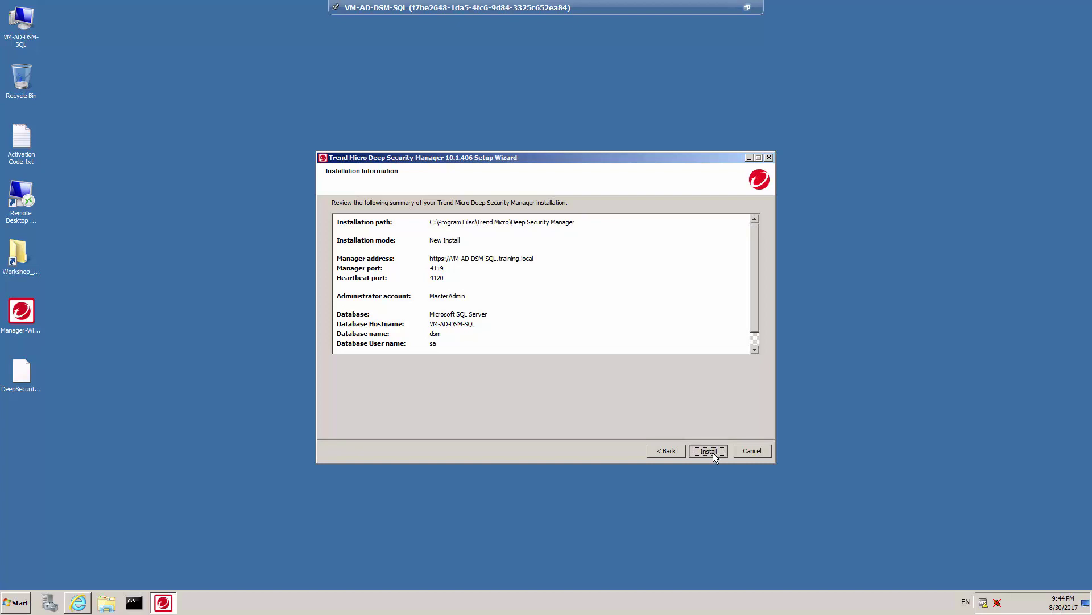
{"action": "left_click", "coordinate": [711, 450]}
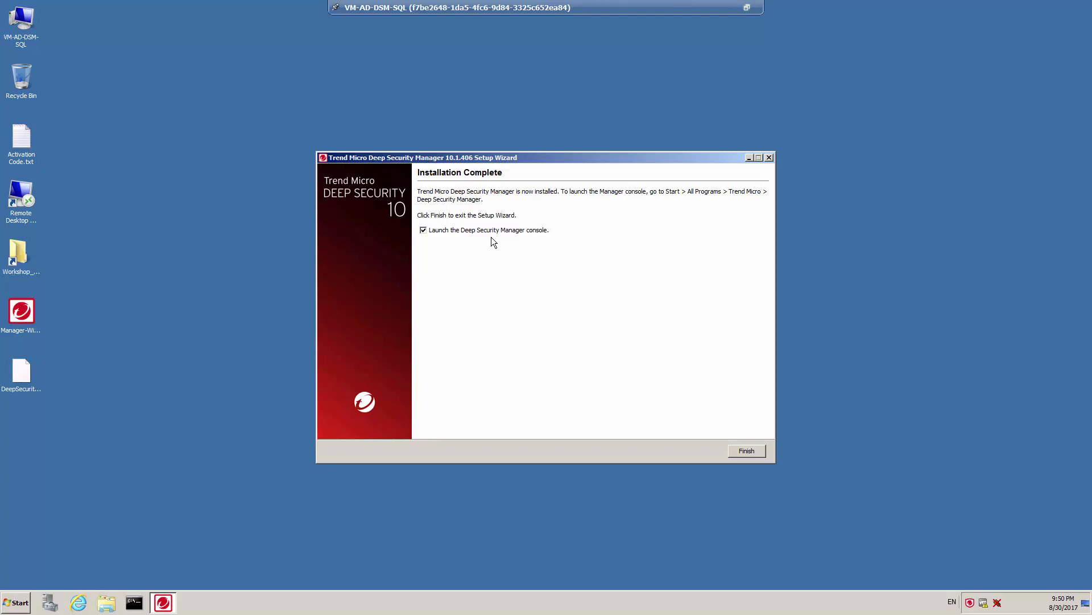
Step: Finish setup, launching the Manager console, and continue past the certificate warning
{"action": "left_click", "coordinate": [747, 451]}
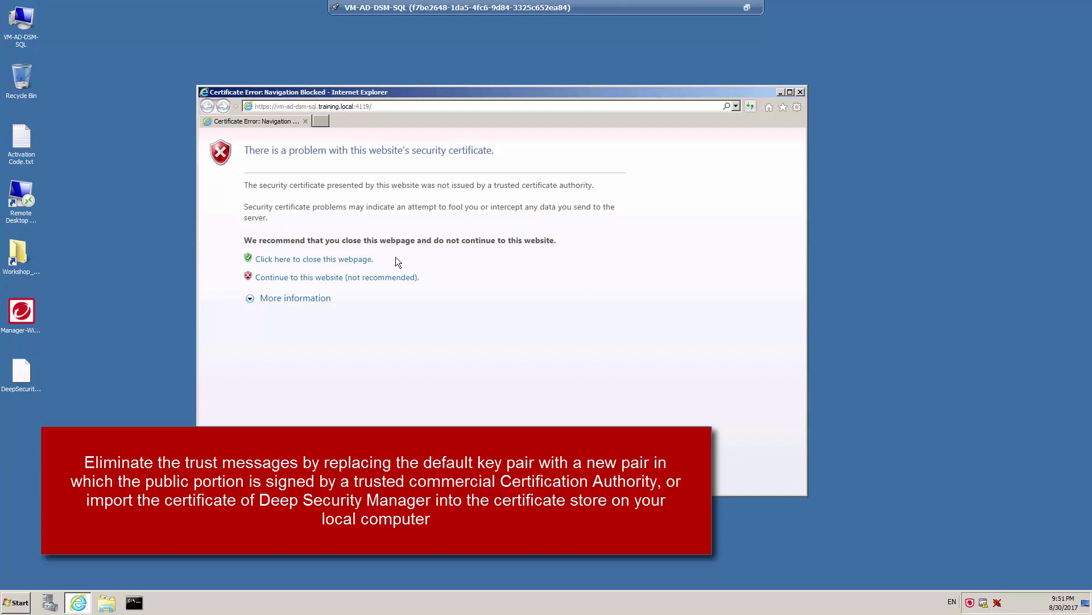
{"action": "left_click", "coordinate": [362, 279]}
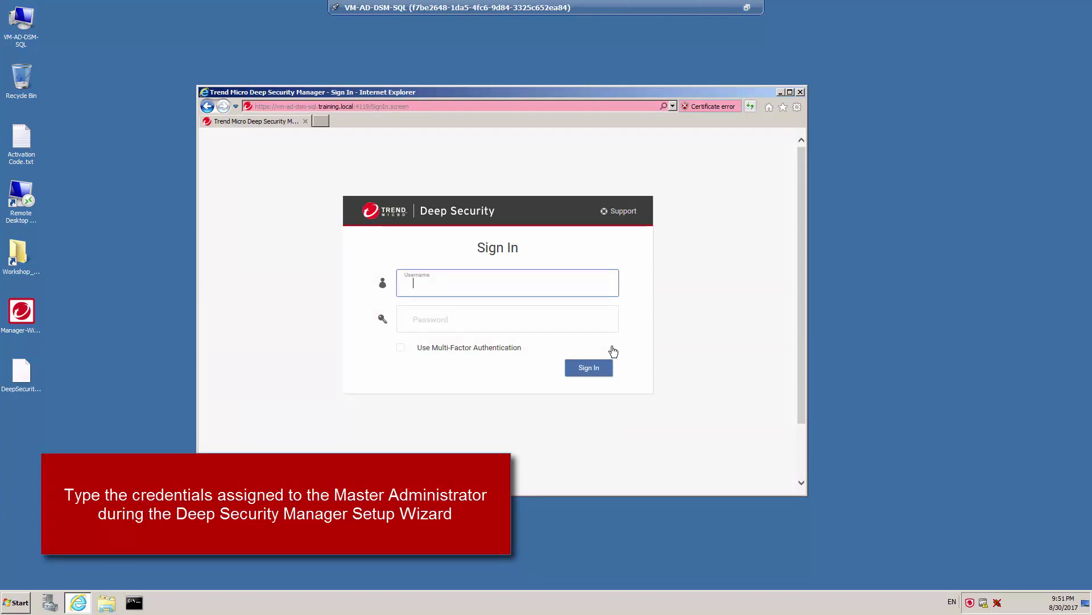
Step: Sign in to the web console with username MasterAdmin and the account password
{"action": "type", "text": "MasterAdmin"}
{"action": "key", "text": "Tab"}
{"action": "type", "text": "****"}
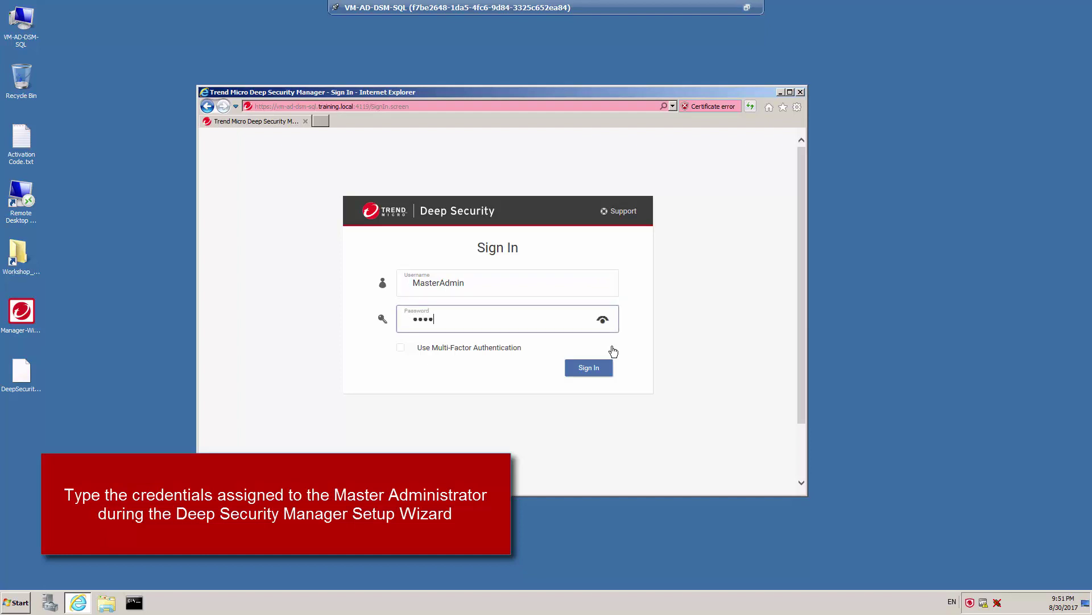
{"action": "type", "text": "*******"}
{"action": "left_click", "coordinate": [592, 370]}
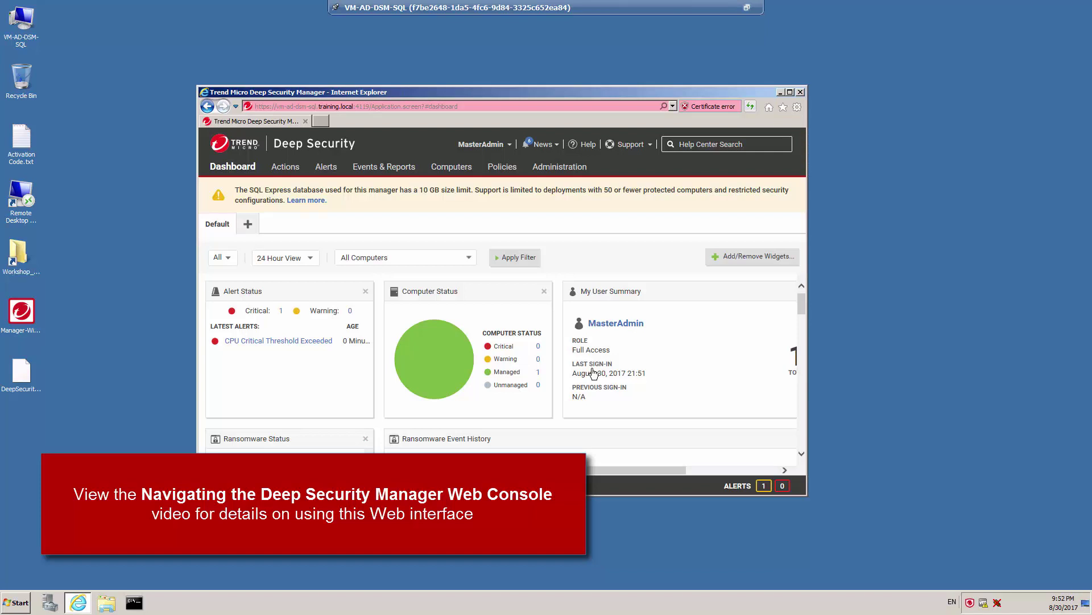
{"action": "left_click", "coordinate": [355, 566]}
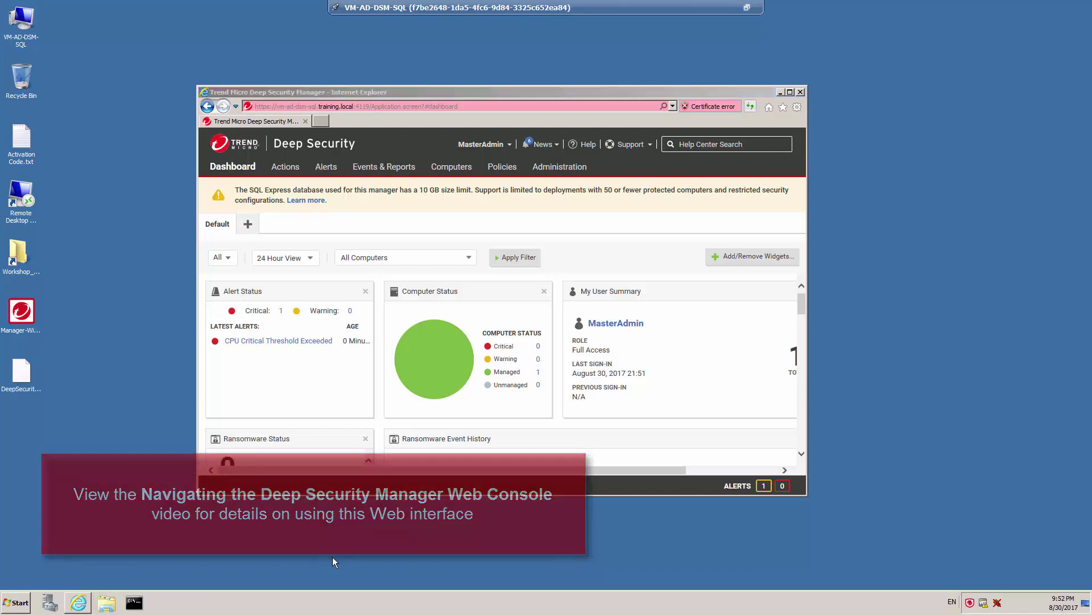
Step: Open Services from Administrative Tools and select the Trend Micro Deep Security Manager service
{"action": "left_click", "coordinate": [21, 603]}
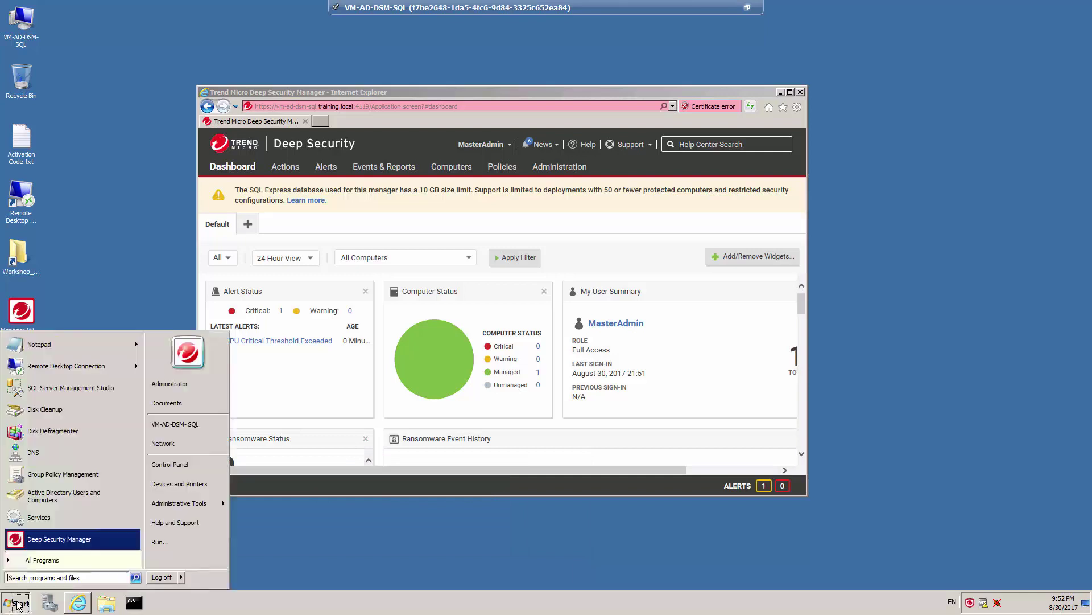
{"action": "left_click", "coordinate": [206, 505]}
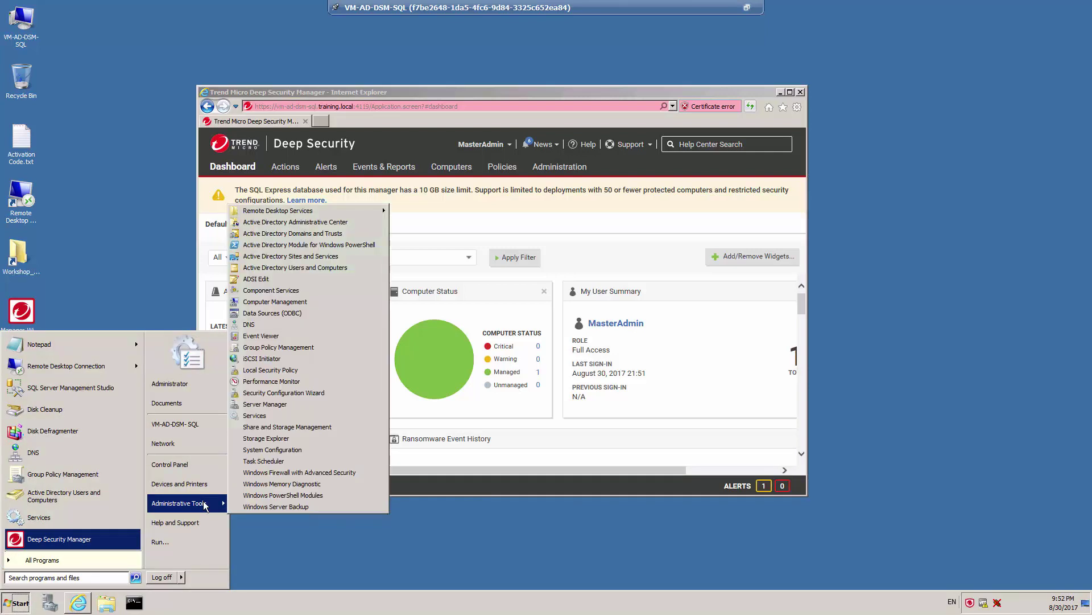
{"action": "left_click", "coordinate": [255, 415]}
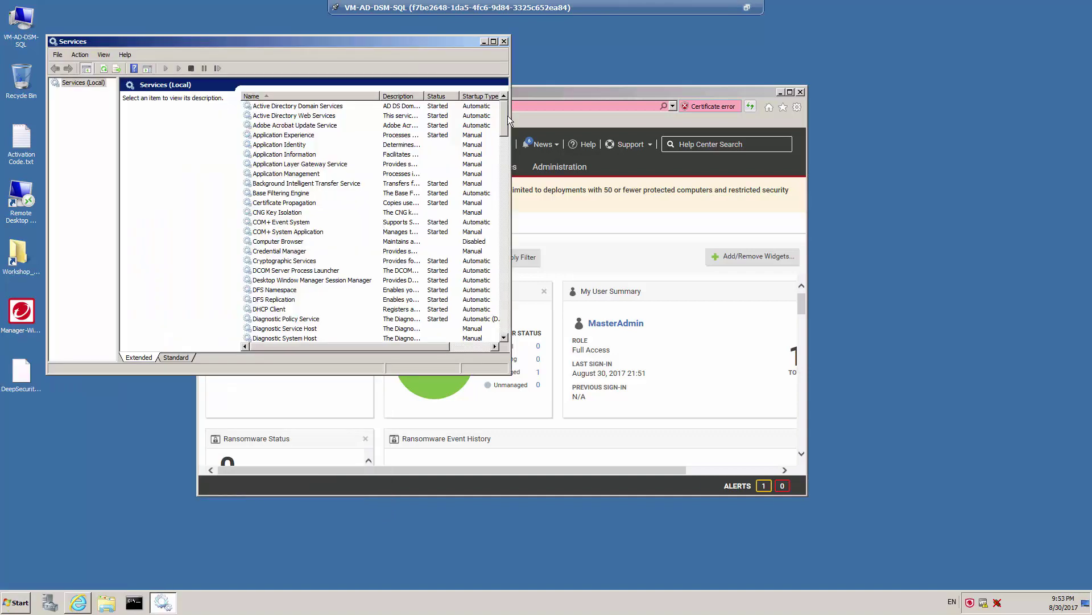
{"action": "scroll", "coordinate": [507, 171], "scroll_direction": "down", "scroll_amount": 2}
{"action": "scroll", "coordinate": [506, 171], "scroll_direction": "down", "scroll_amount": 20}
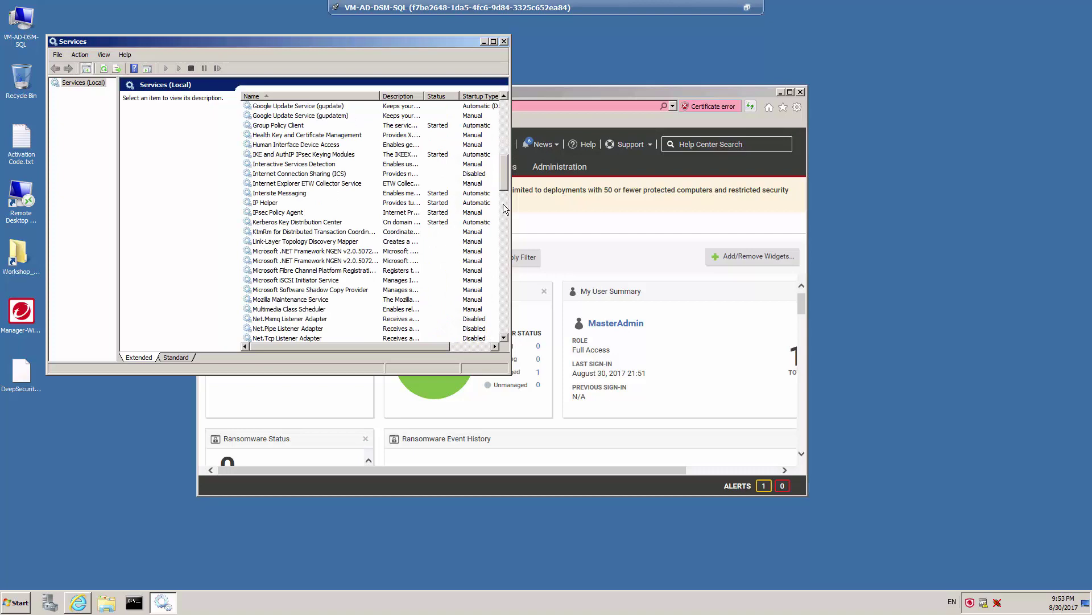
{"action": "scroll", "coordinate": [511, 242], "scroll_direction": "down", "scroll_amount": 9}
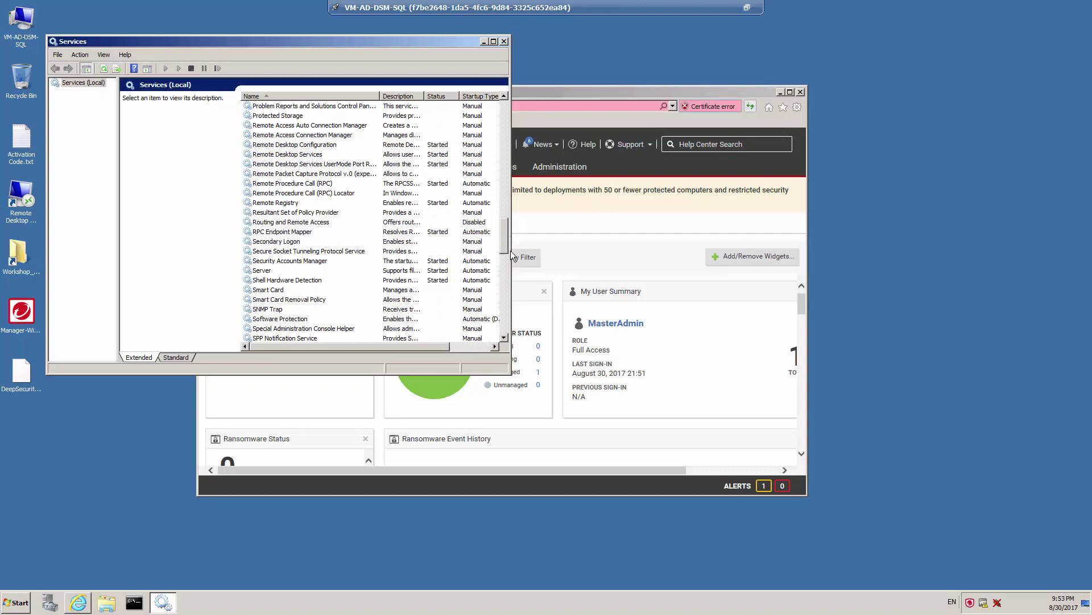
{"action": "scroll", "coordinate": [509, 273], "scroll_direction": "down", "scroll_amount": 1}
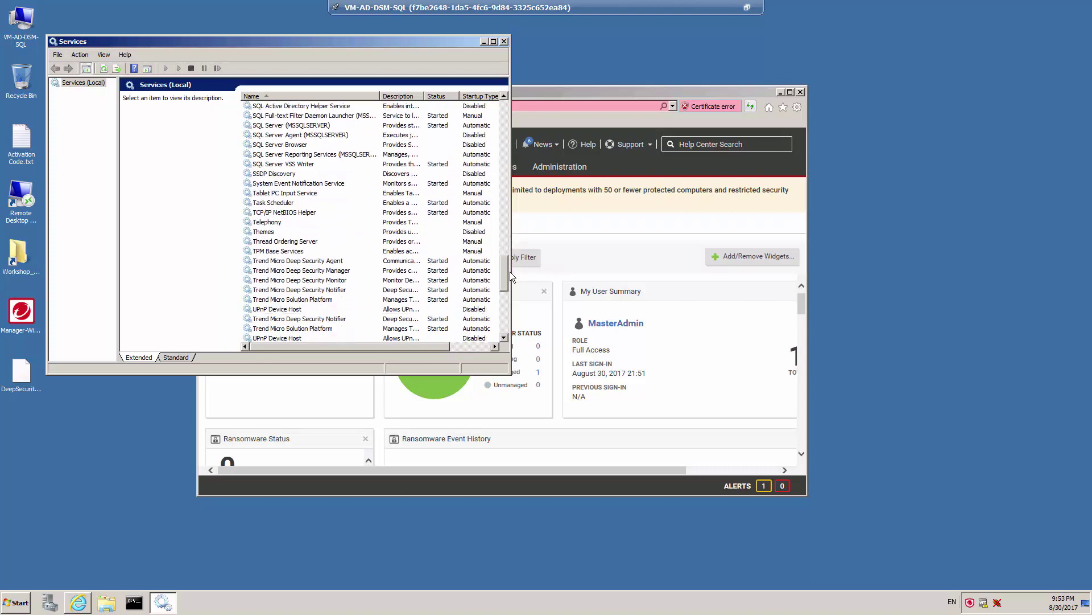
{"action": "left_click", "coordinate": [330, 271]}
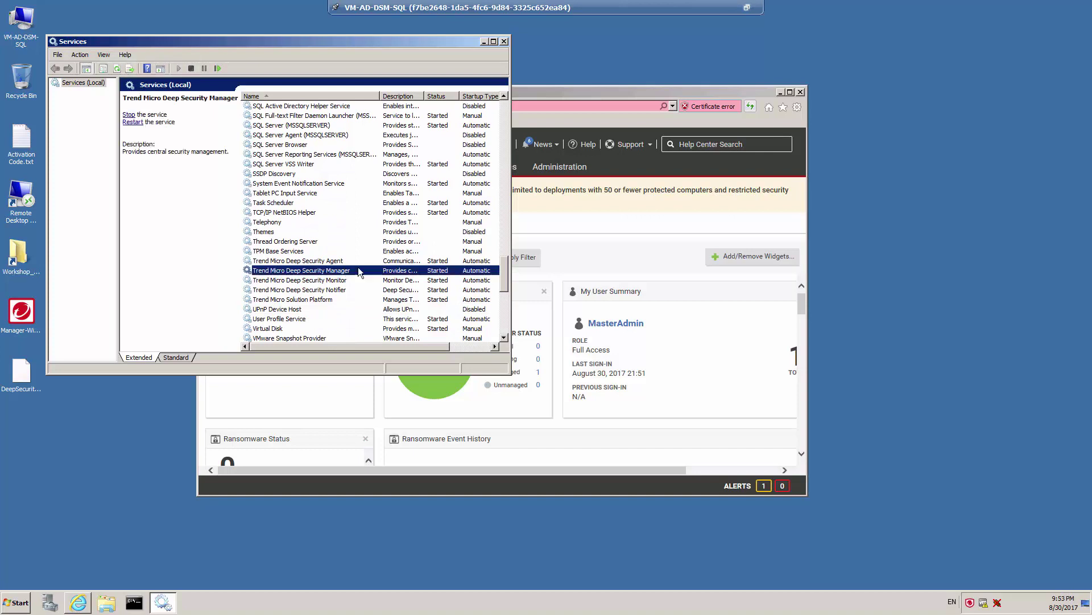